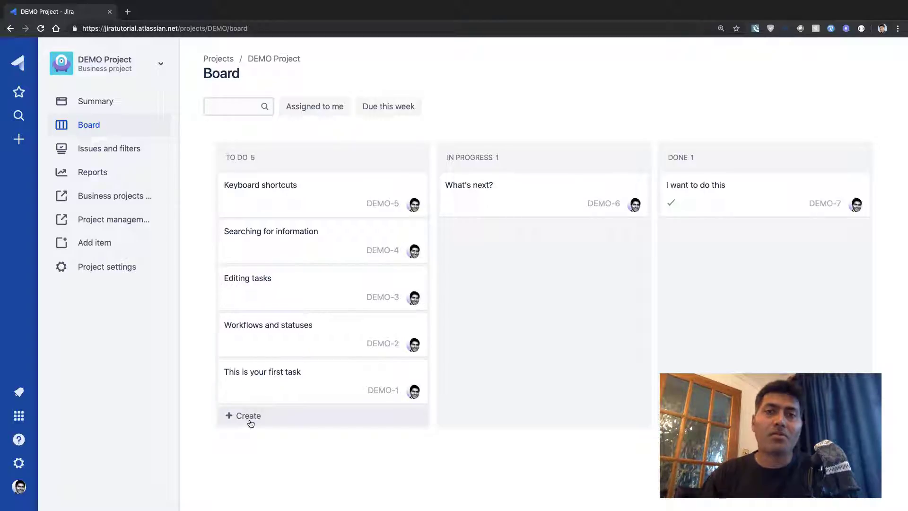
# Step: Read through the details of task DEMO-1, then close it
pyautogui.click(278, 386)
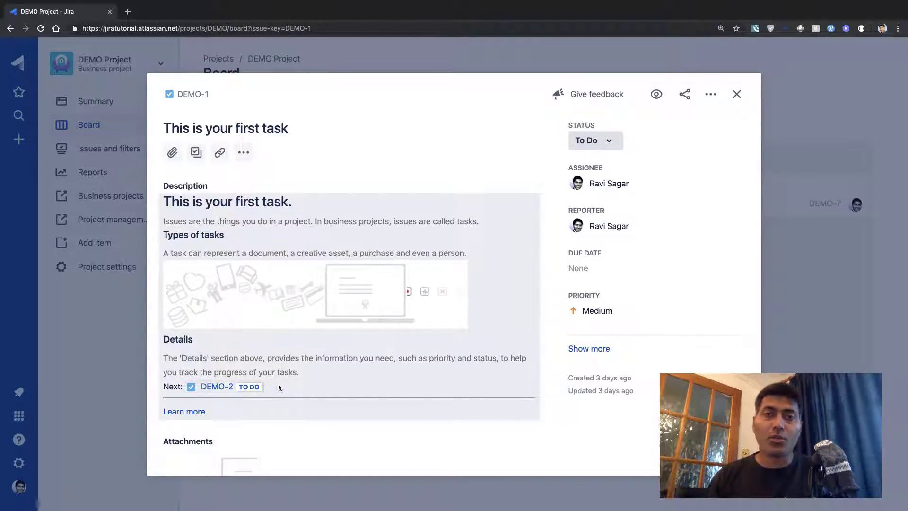
pyautogui.scroll(-3, 279, 386)
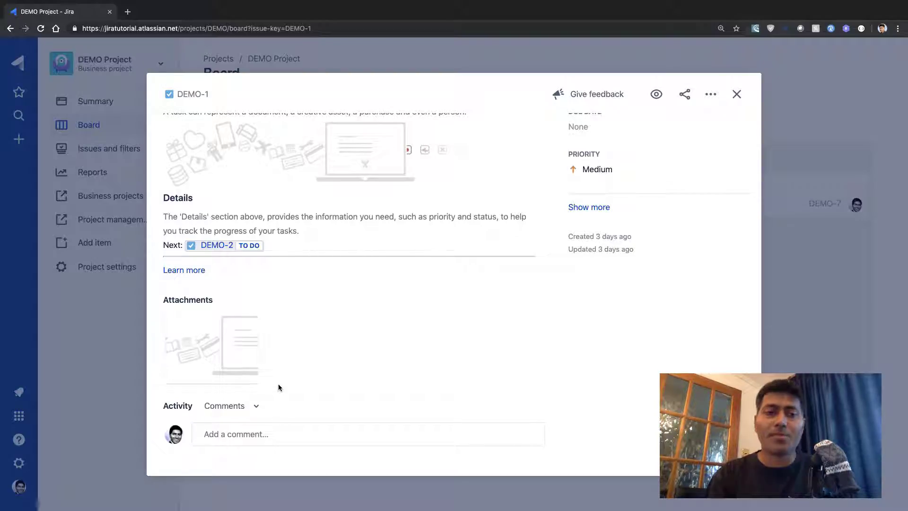
pyautogui.click(737, 94)
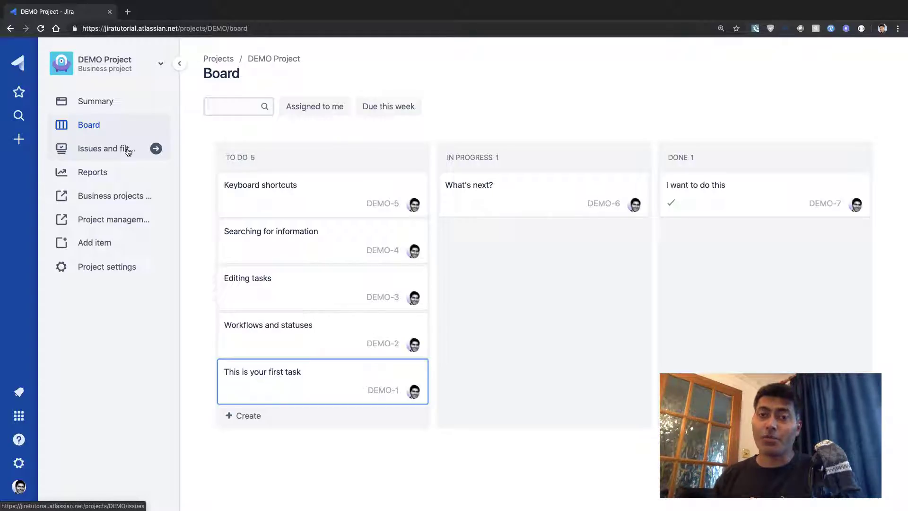
# Step: Show the DEMO Project Summary, browse its activity stream and peek at the stream's options menu
pyautogui.click(108, 101)
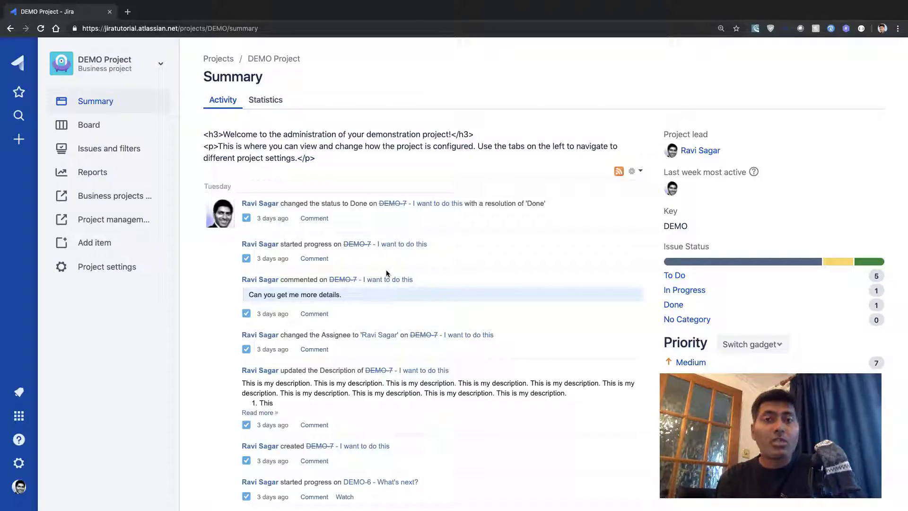
pyautogui.scroll(-3, 386, 270)
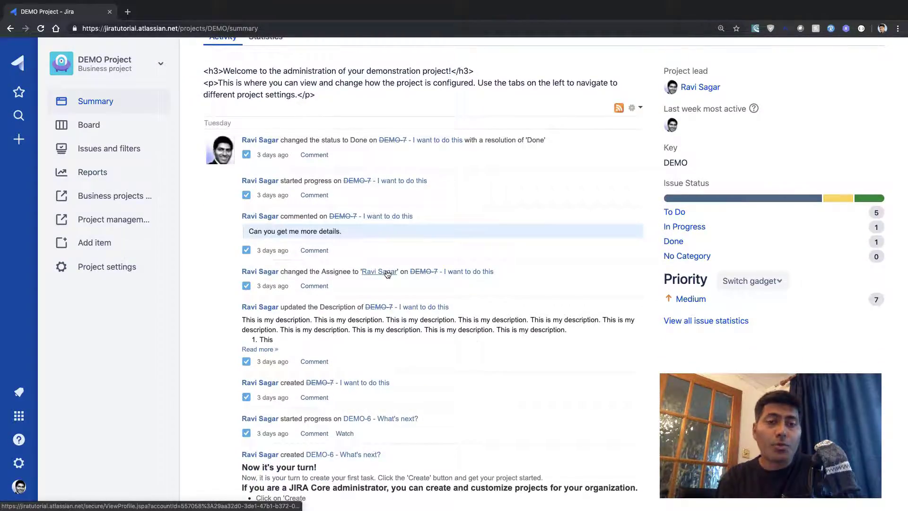
pyautogui.scroll(-10, 387, 274)
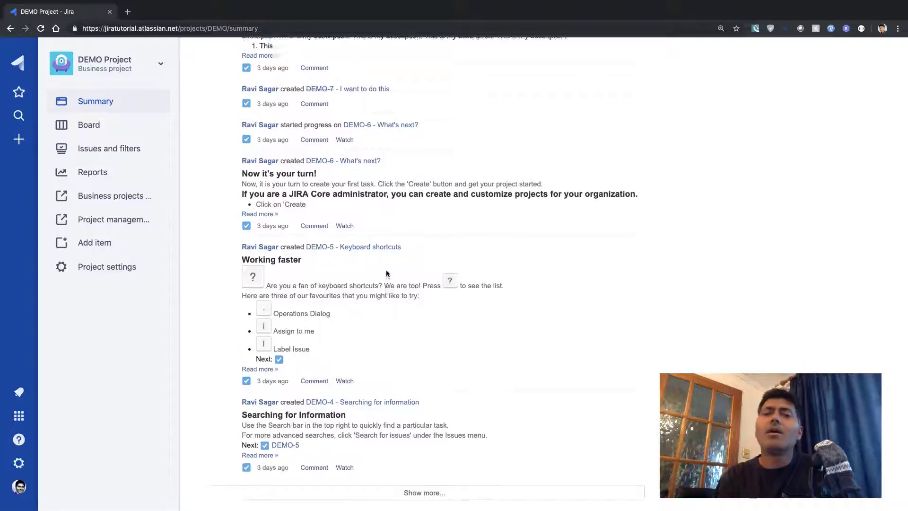
pyautogui.scroll(12, 386, 274)
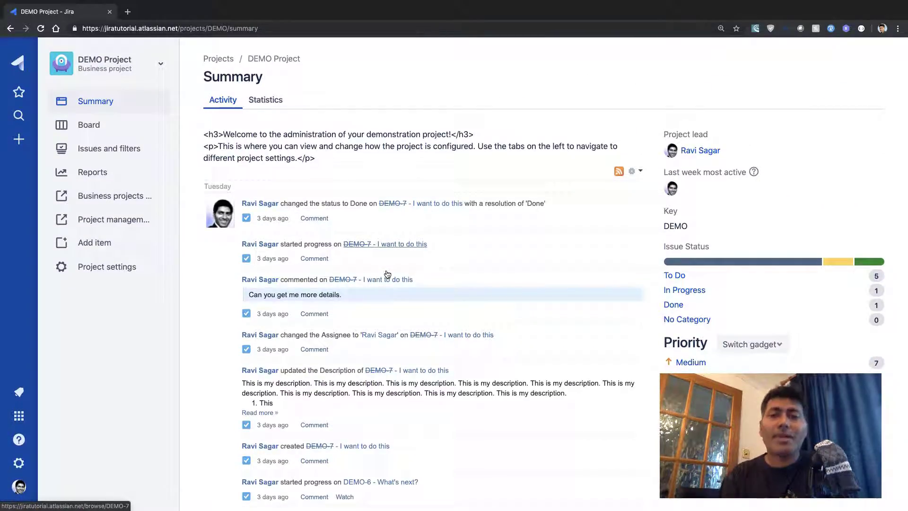
pyautogui.click(640, 173)
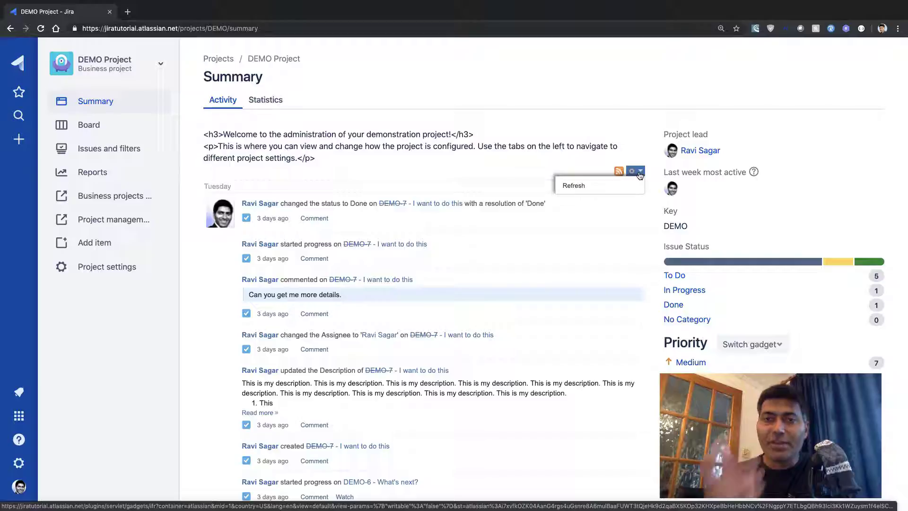
pyautogui.click(479, 171)
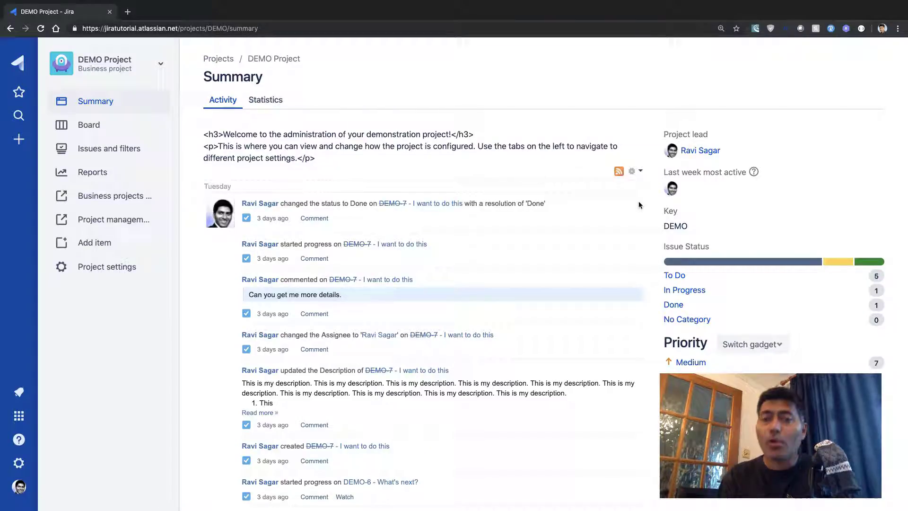
pyautogui.click(619, 171)
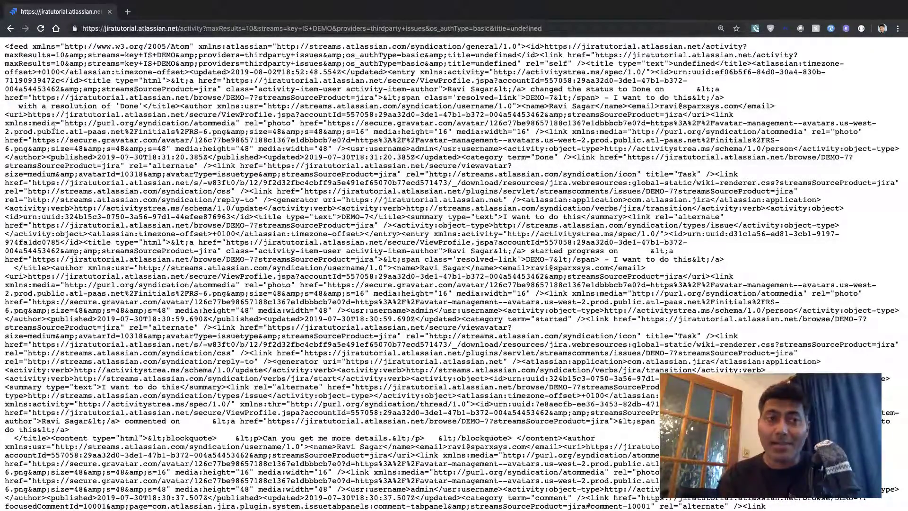
pyautogui.click(10, 28)
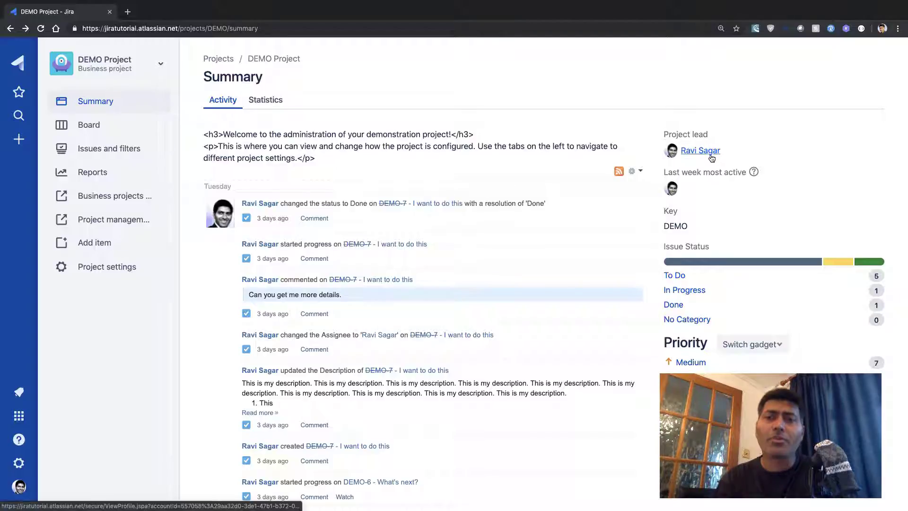
pyautogui.moveTo(712, 158)
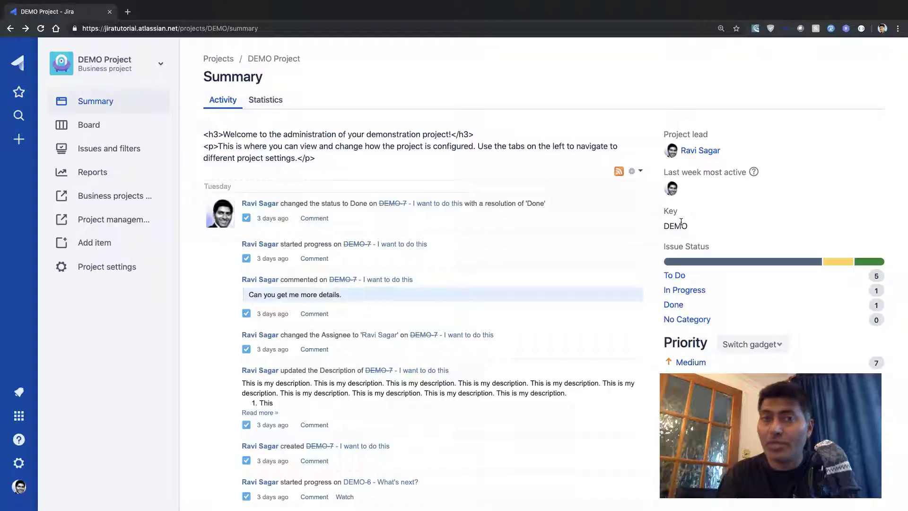
pyautogui.moveTo(700, 274)
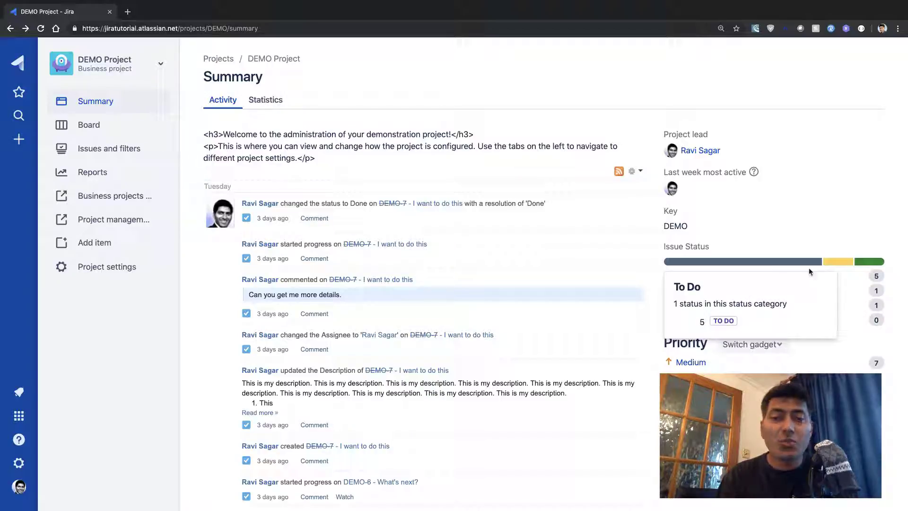
pyautogui.moveTo(836, 263)
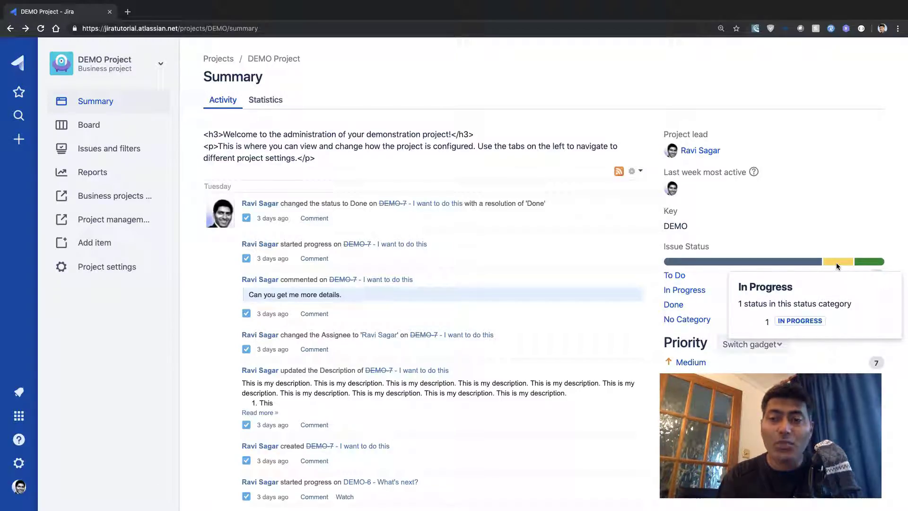
pyautogui.moveTo(869, 261)
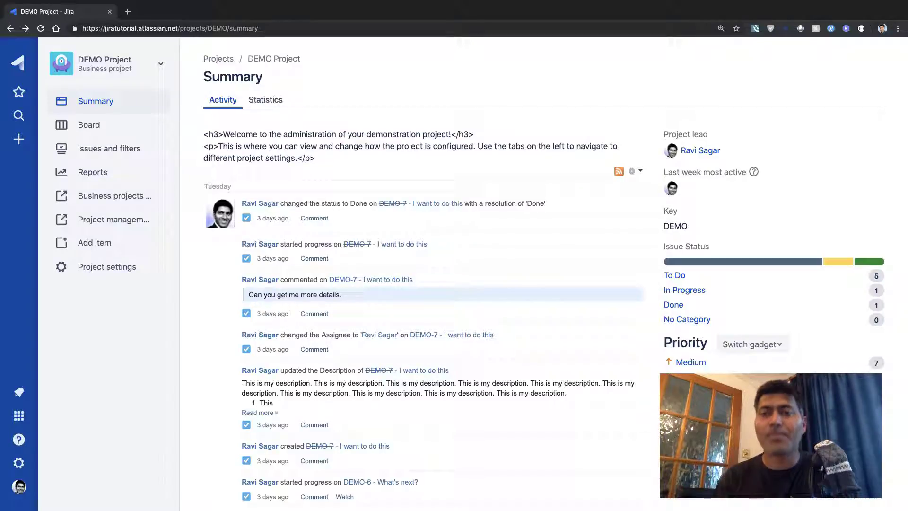
pyautogui.click(773, 350)
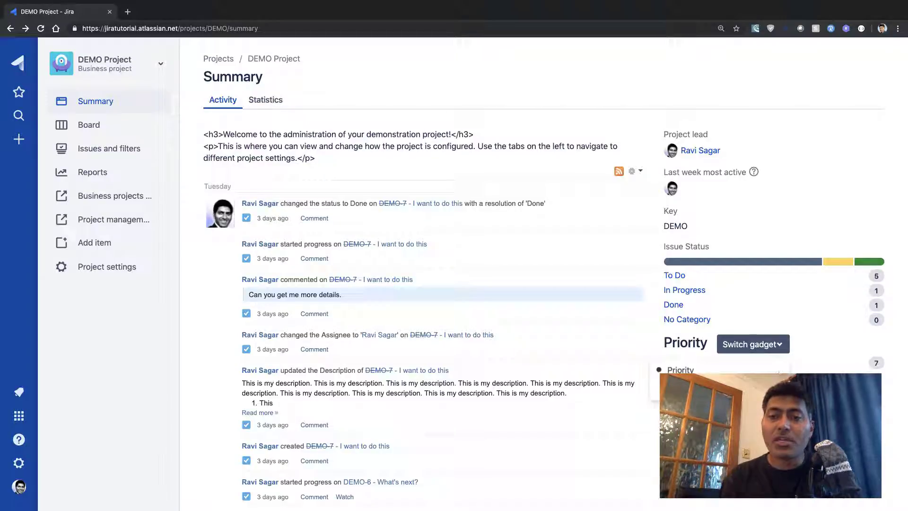
pyautogui.click(681, 369)
pyautogui.scroll(-2, 712, 329)
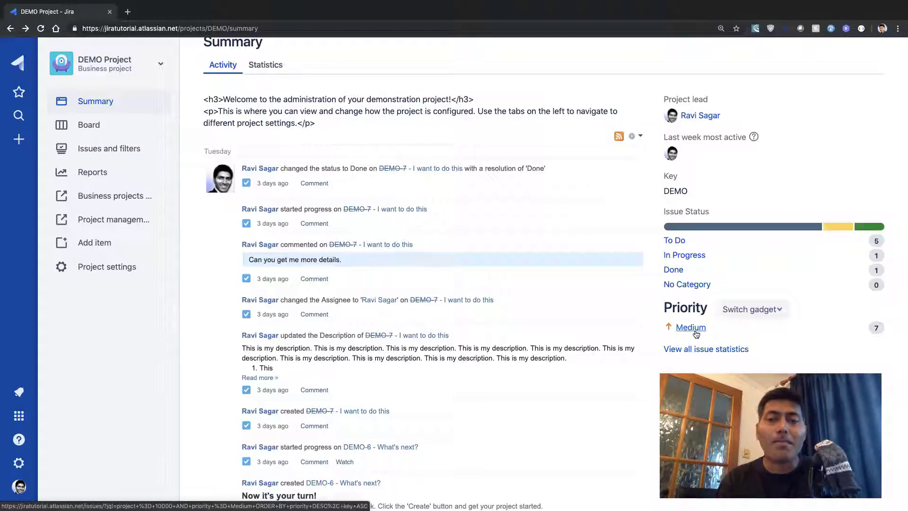
pyautogui.click(775, 312)
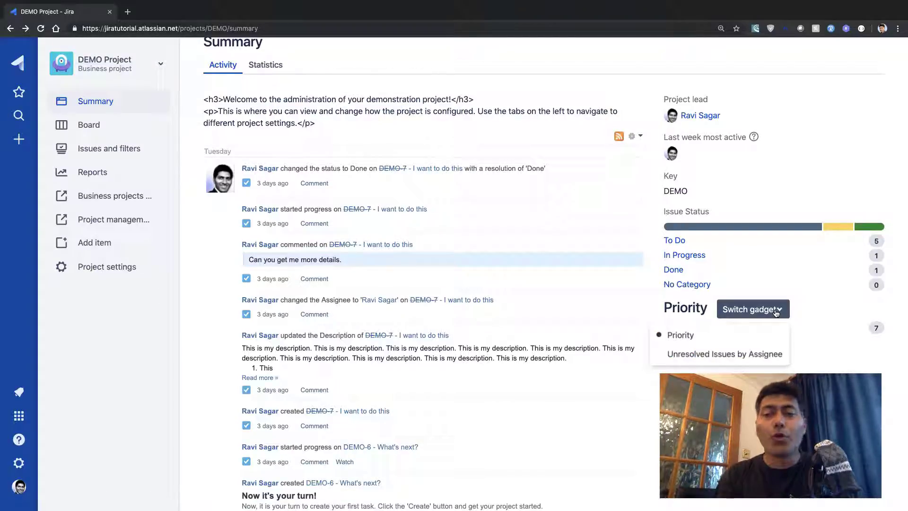
pyautogui.click(707, 363)
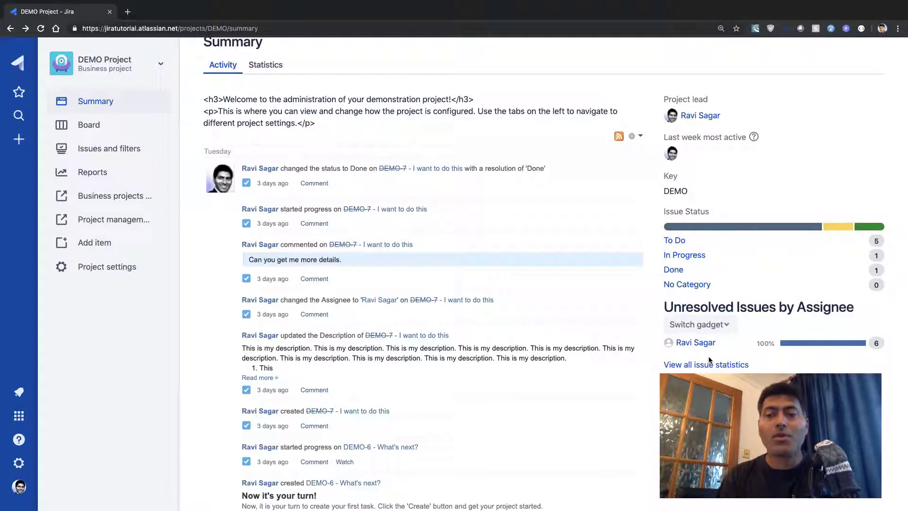
pyautogui.click(721, 331)
pyautogui.click(692, 351)
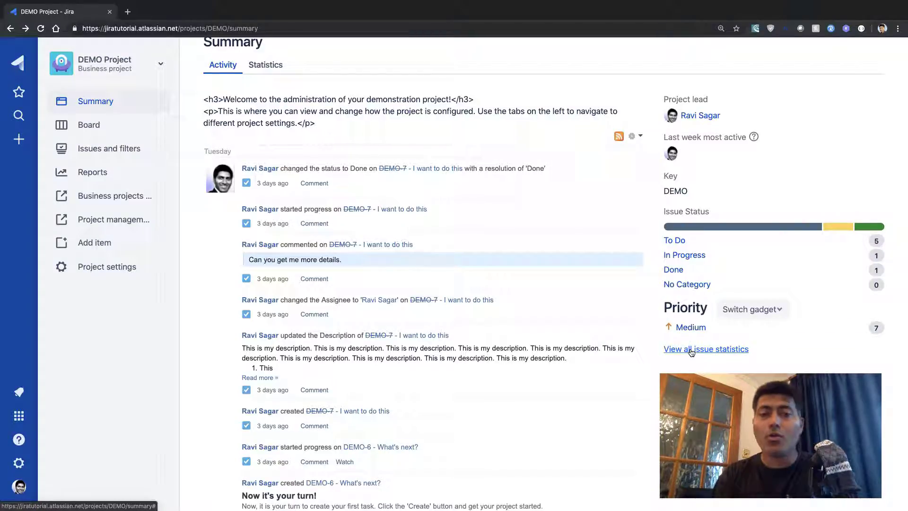
pyautogui.scroll(2, 445, 313)
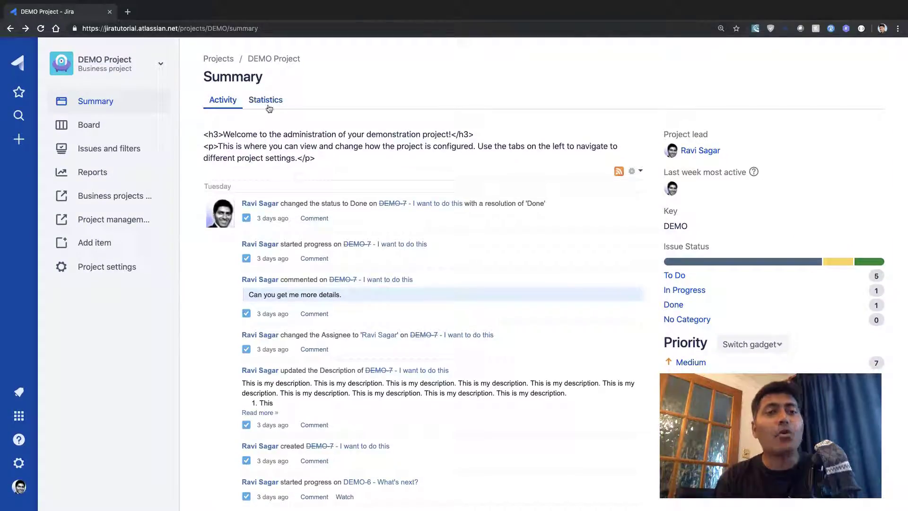
# Step: Review the Statistics tab: unresolved issues by priority, assignee, component and type, plus status totals
pyautogui.click(271, 108)
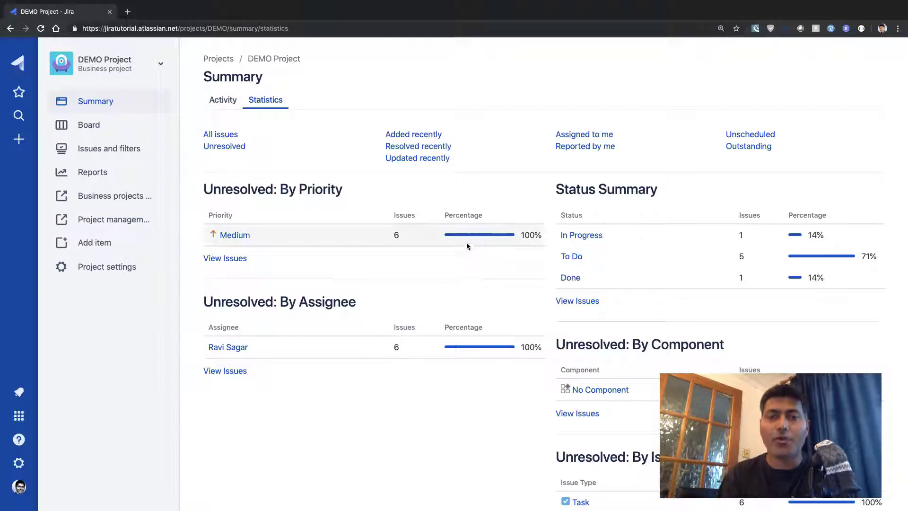
pyautogui.scroll(-2, 469, 242)
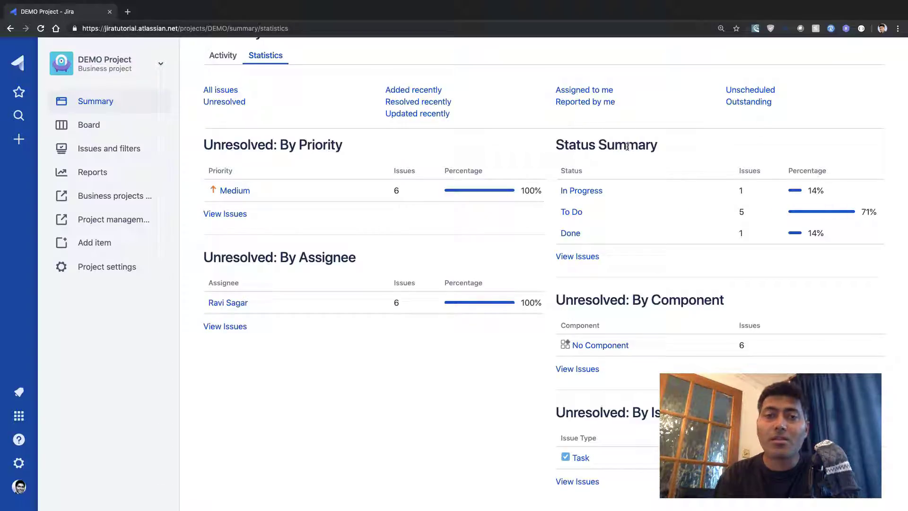
pyautogui.scroll(2, 618, 184)
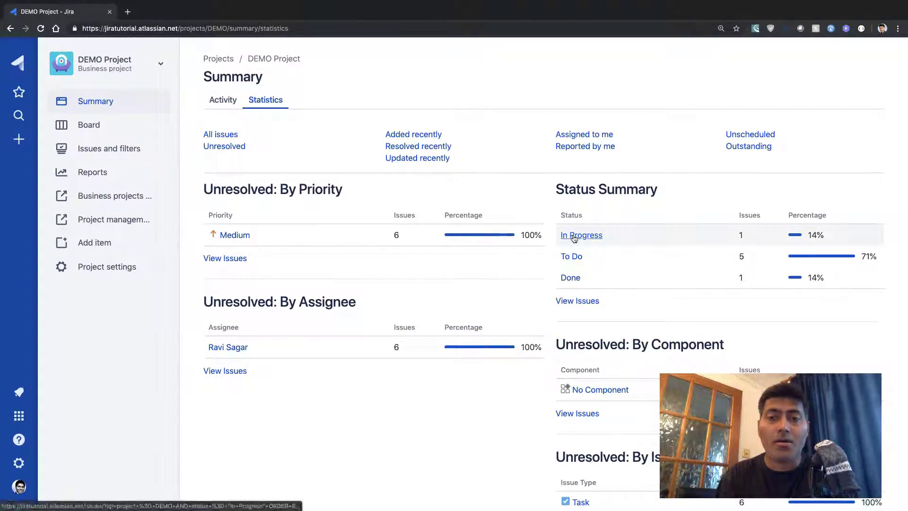
pyautogui.scroll(-1, 593, 363)
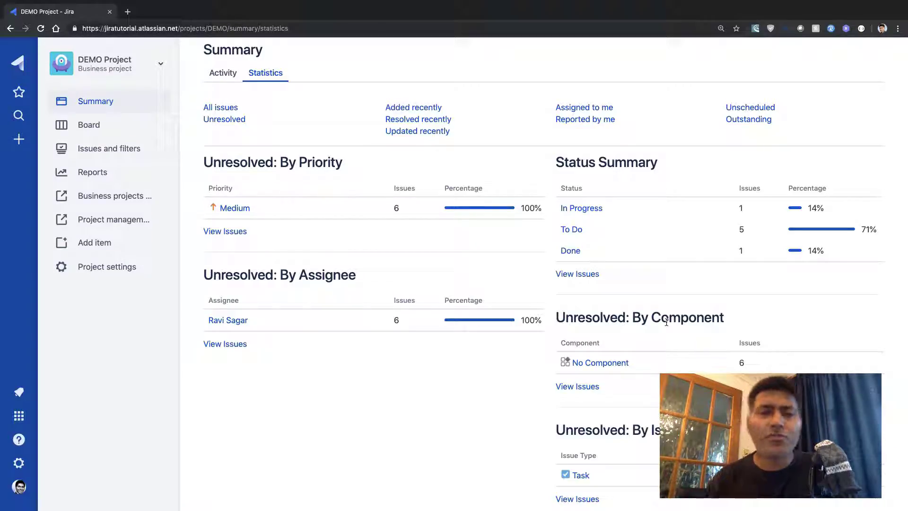
pyautogui.scroll(-1, 614, 424)
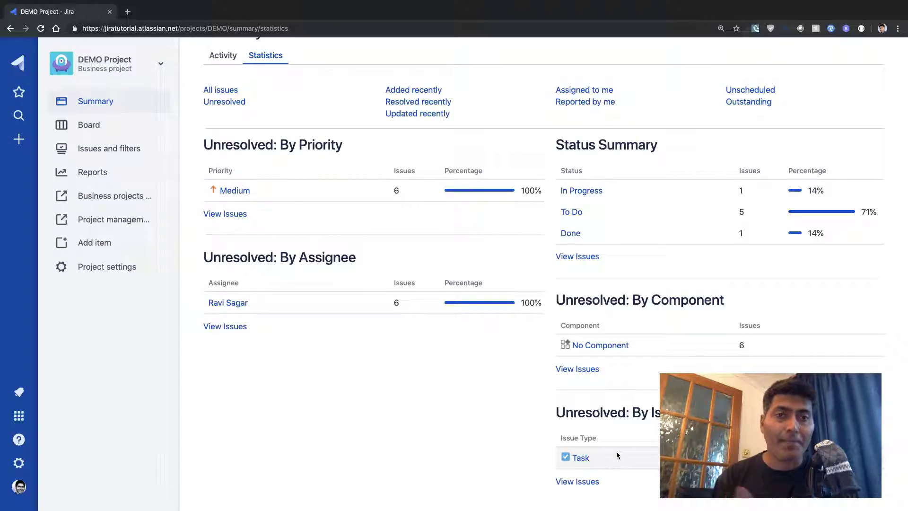
pyautogui.scroll(2, 296, 420)
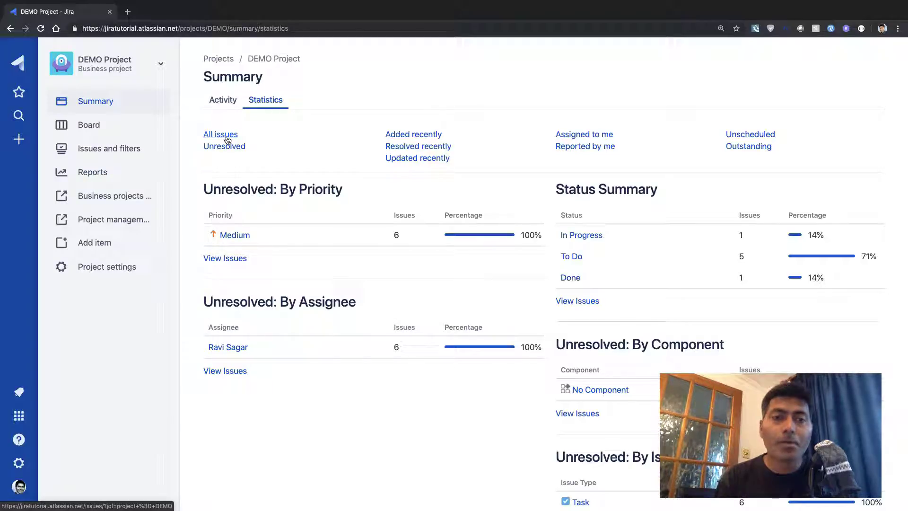
# Step: List all 7 DEMO issues and inspect the Project, Type, Status and Assignee filters, leaving each at All
pyautogui.click(228, 139)
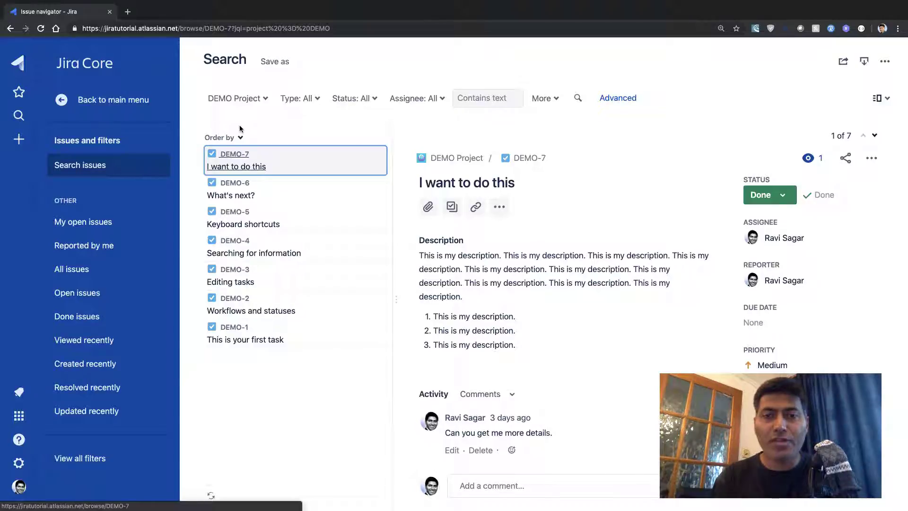
pyautogui.click(266, 99)
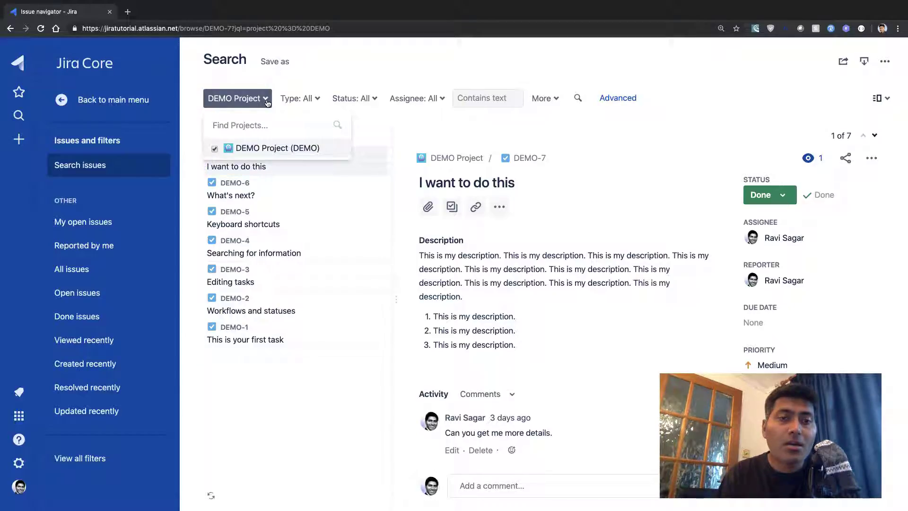
pyautogui.click(317, 99)
pyautogui.click(317, 100)
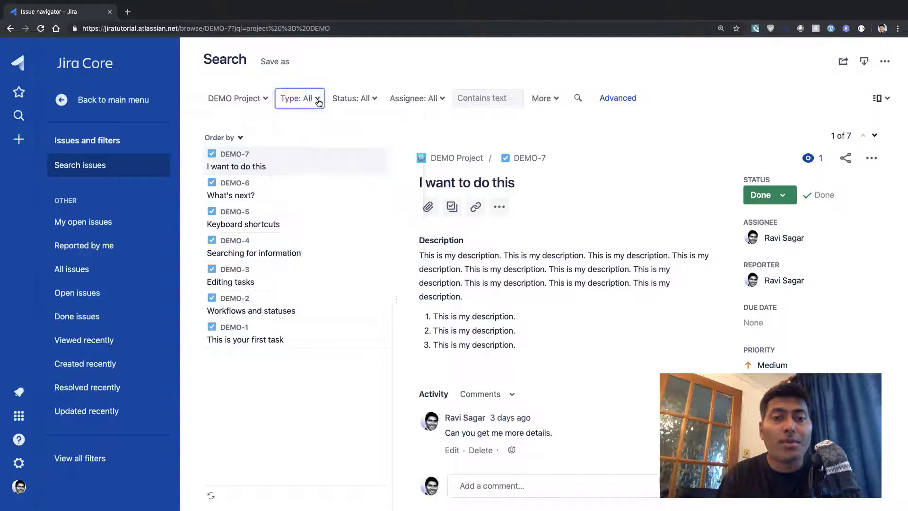
pyautogui.click(373, 100)
pyautogui.click(439, 101)
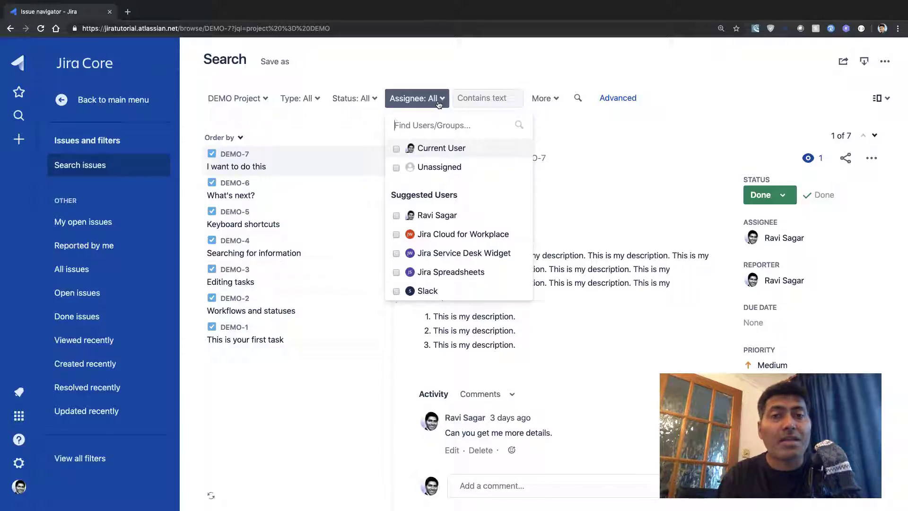
pyautogui.click(438, 66)
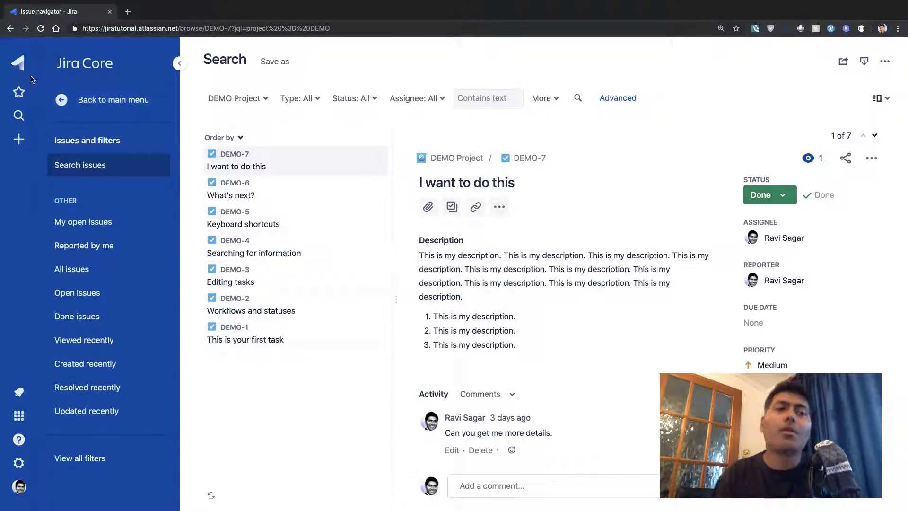
# Step: Go back to the summary, then view the DEMO board with To Do 5, In Progress 1, Done 1
pyautogui.click(9, 28)
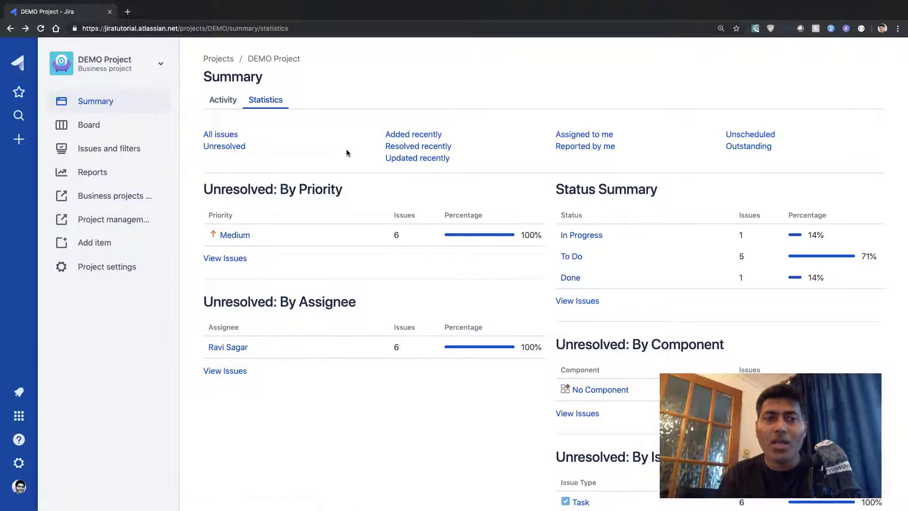
pyautogui.click(124, 129)
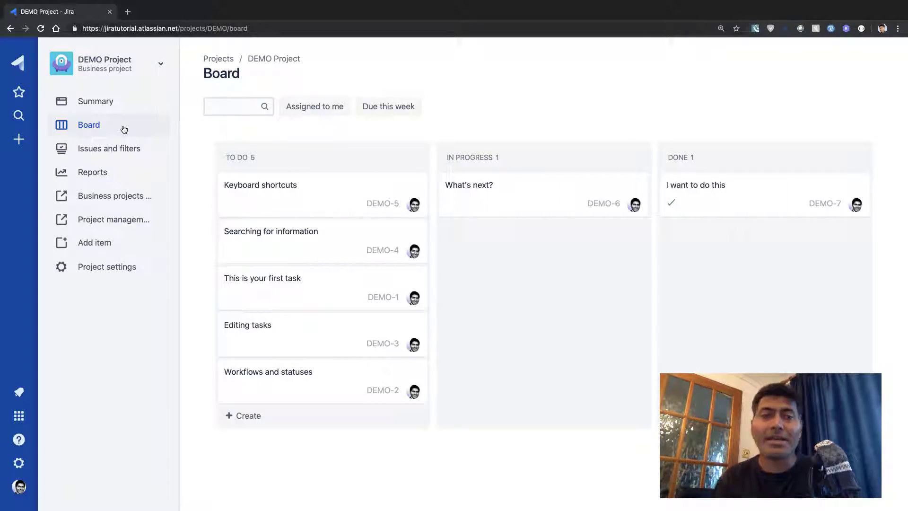
# Step: Cycle through the My open issues, Reported by me, All issues and Open issues filters
pyautogui.click(108, 152)
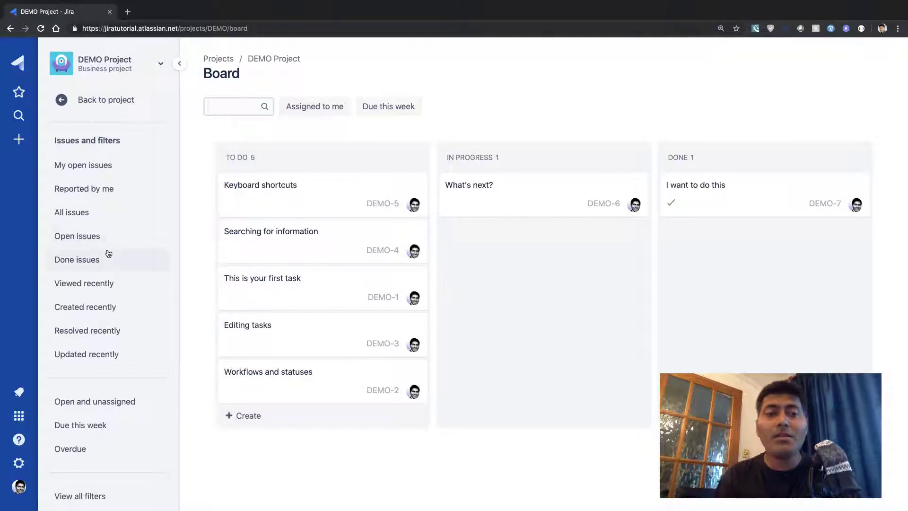
pyautogui.click(92, 166)
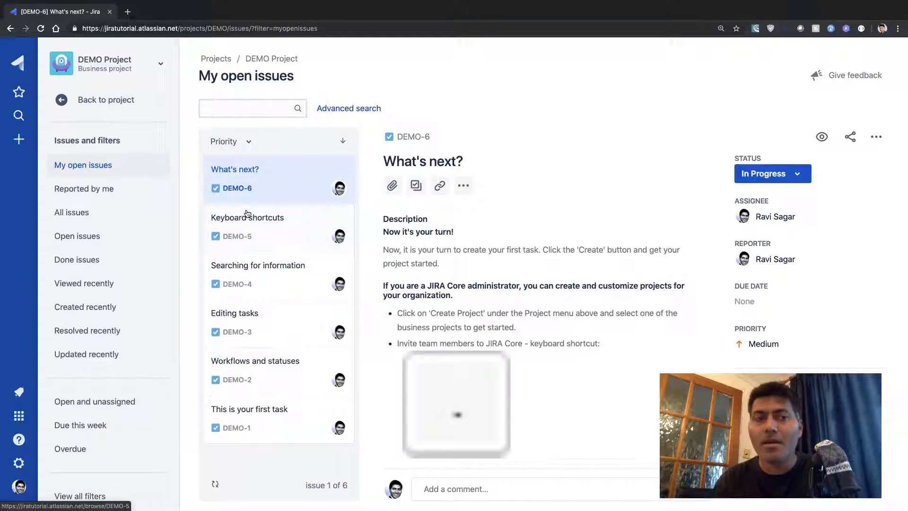
pyautogui.click(89, 190)
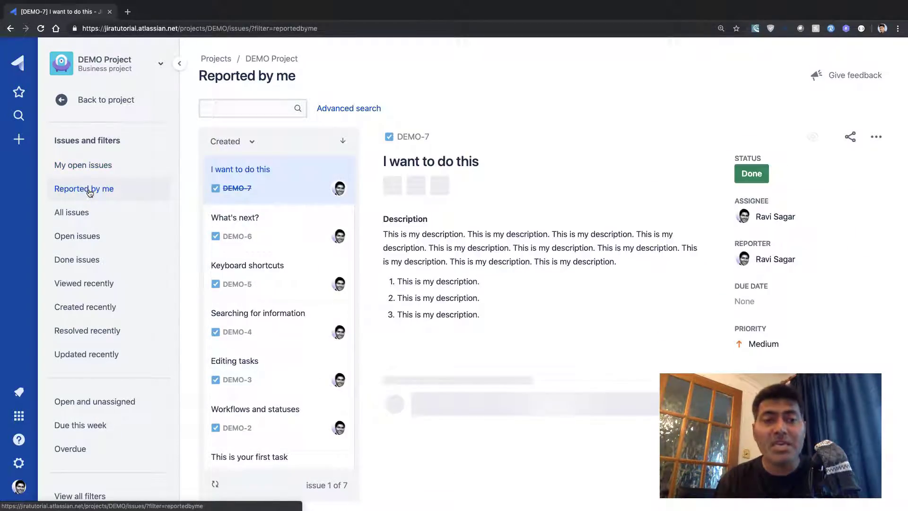
pyautogui.click(85, 222)
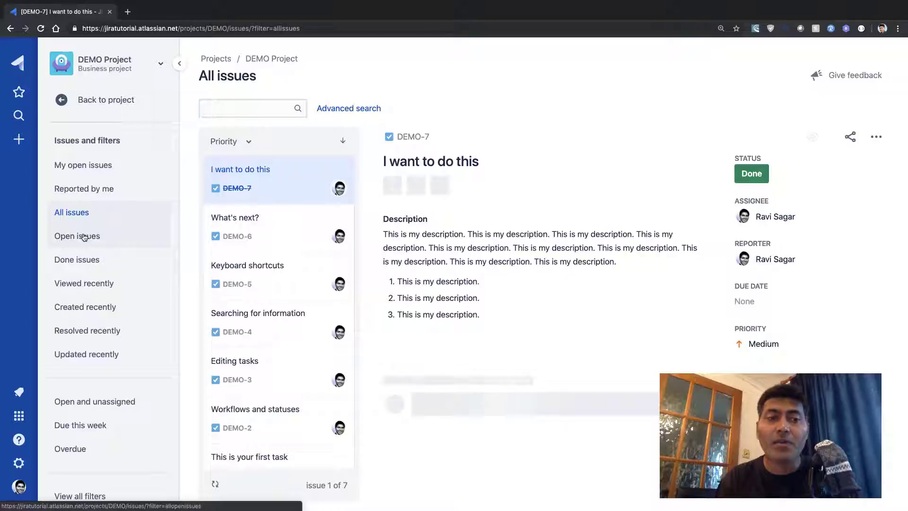
pyautogui.click(81, 239)
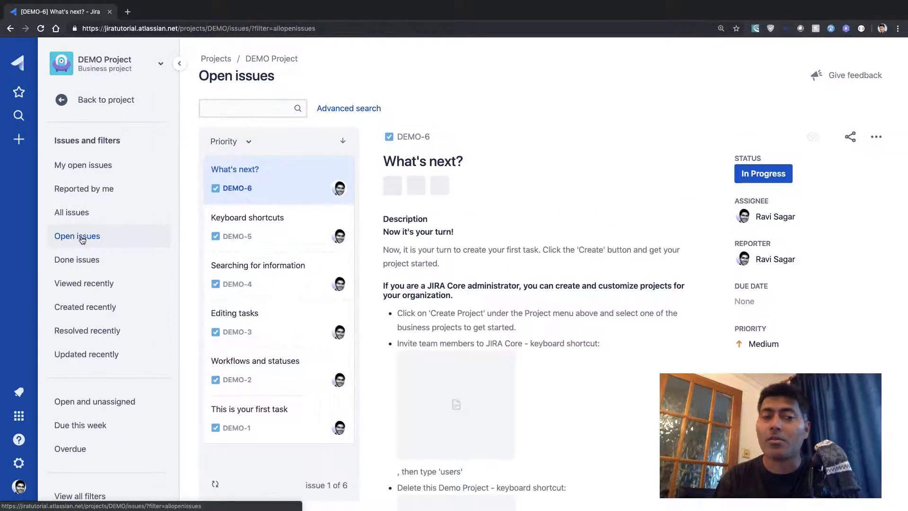
# Step: Give DEMO-6 "What's next?" a due date of 2019/08/02 from the Due this week list
pyautogui.click(91, 424)
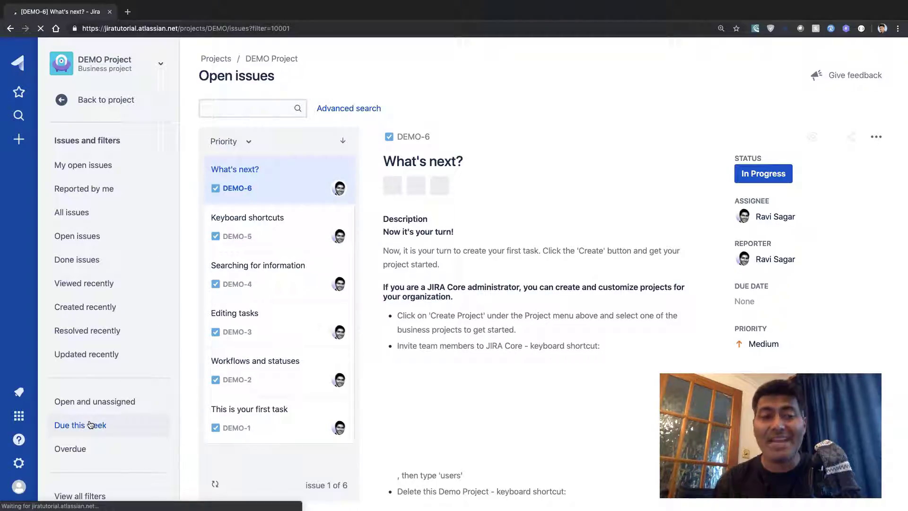
pyautogui.click(756, 301)
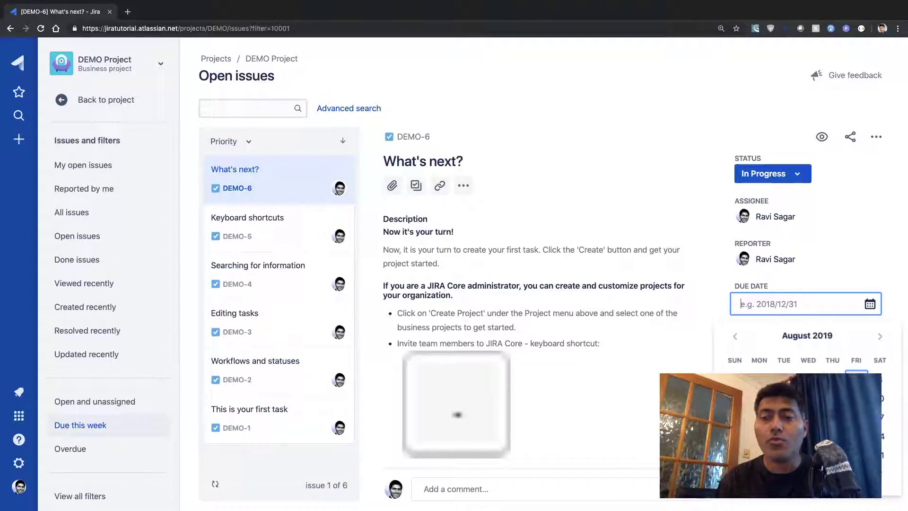
pyautogui.press('Return')
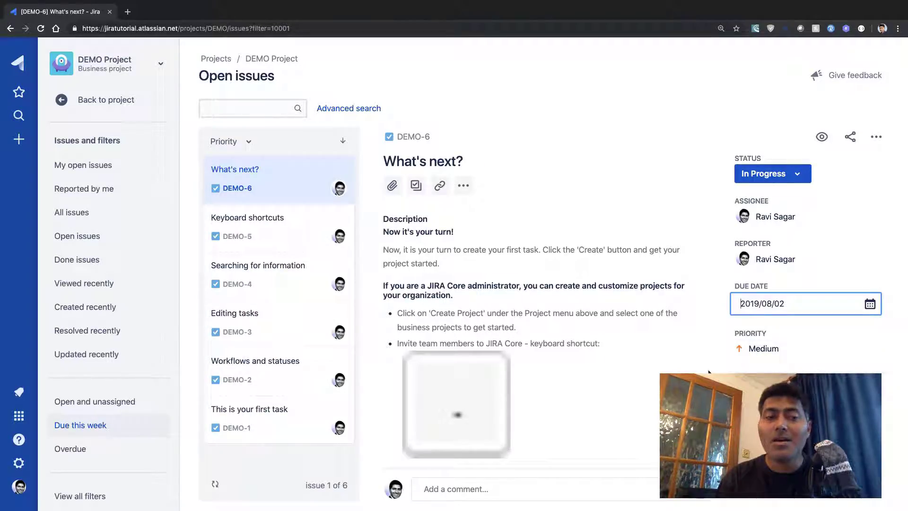
pyautogui.click(544, 341)
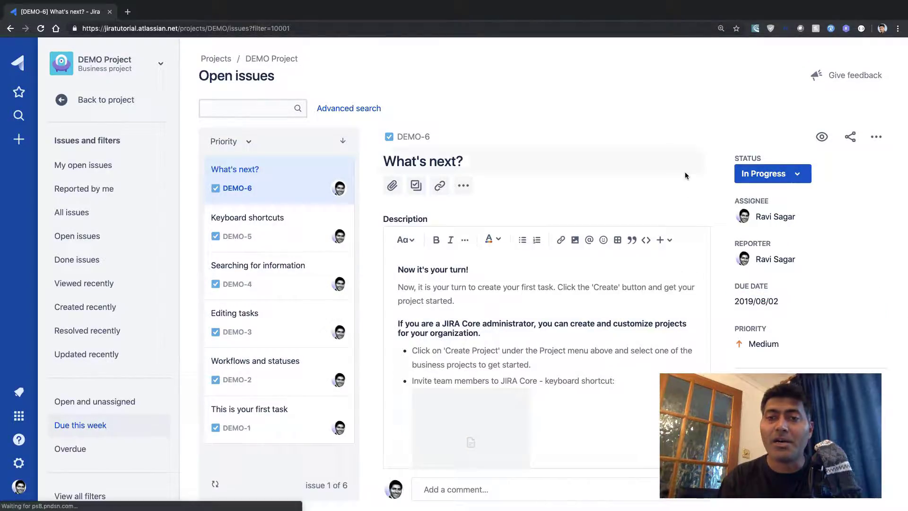
# Step: Reload Due this week and check the Keyboard shortcuts and What's next? issues
pyautogui.click(92, 427)
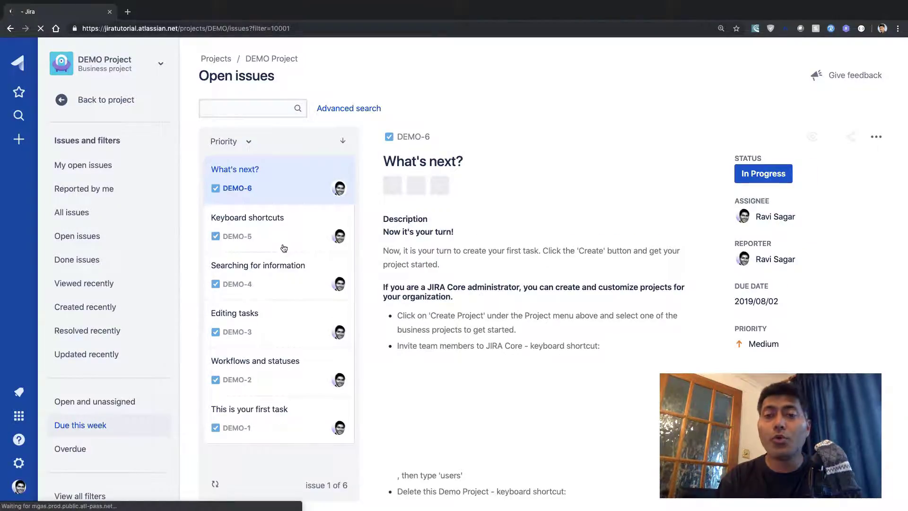
pyautogui.click(256, 244)
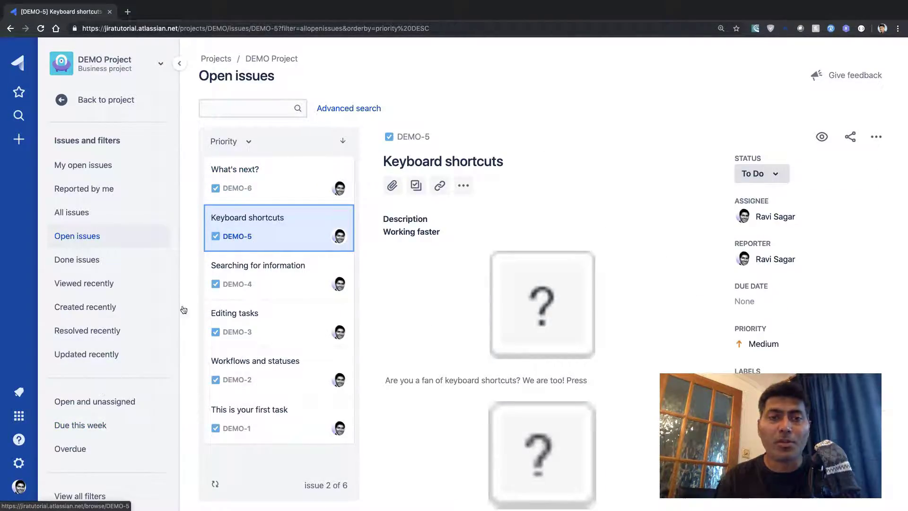
pyautogui.click(274, 195)
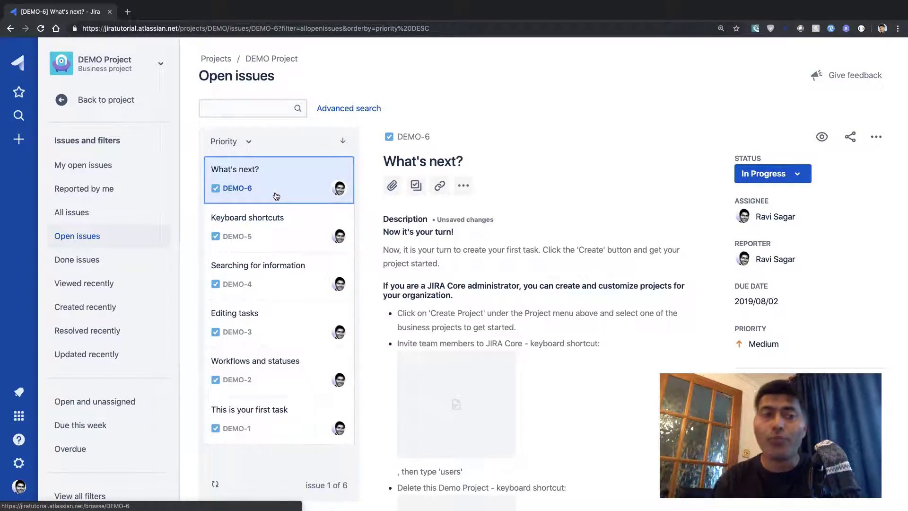
pyautogui.click(93, 427)
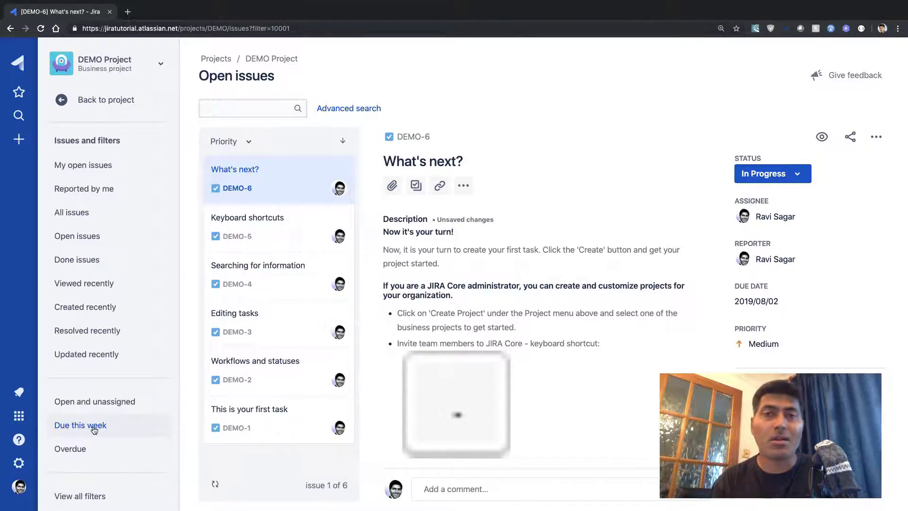
pyautogui.scroll(-1, 94, 428)
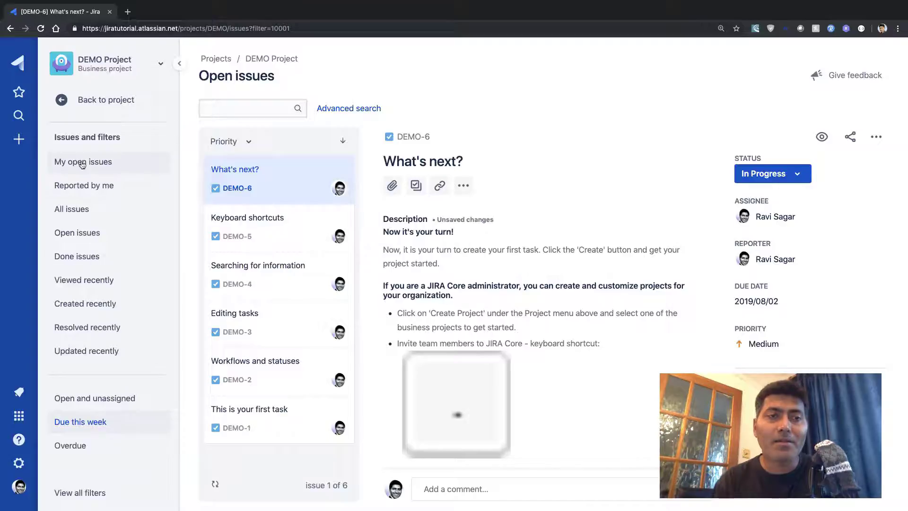